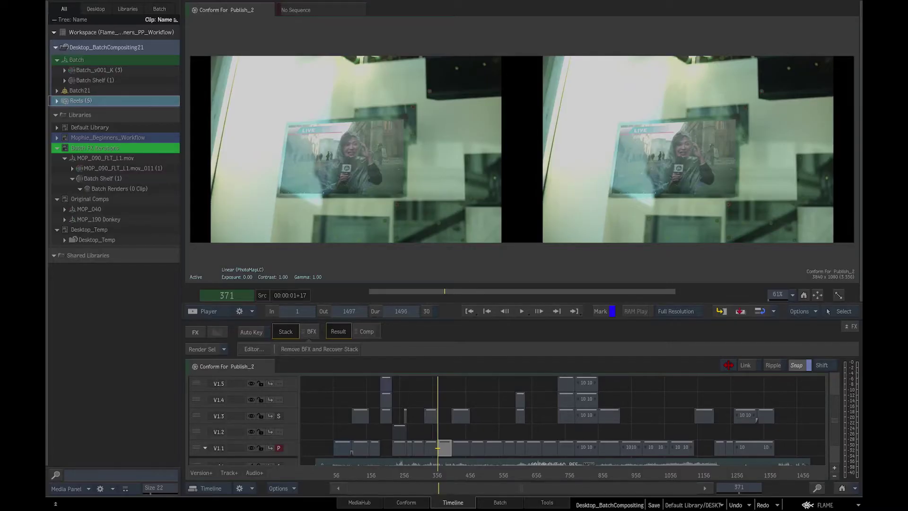
Switch the layout to Desktop Reels, load the Batch Renders clip and bring up its context menu
click(219, 312)
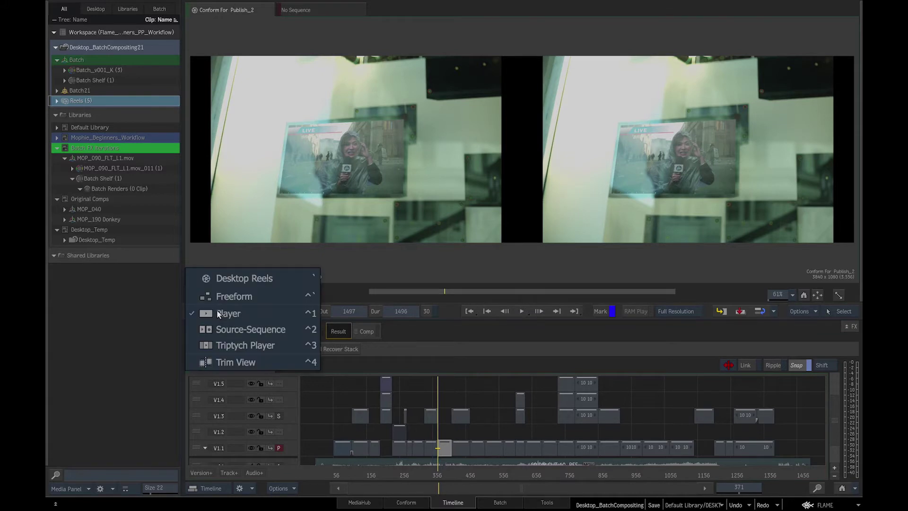
click(241, 284)
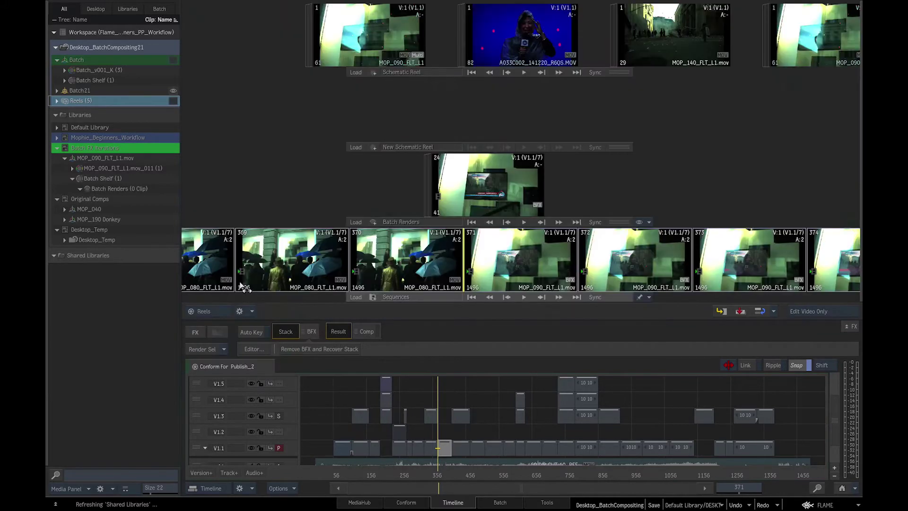
double_click(494, 198)
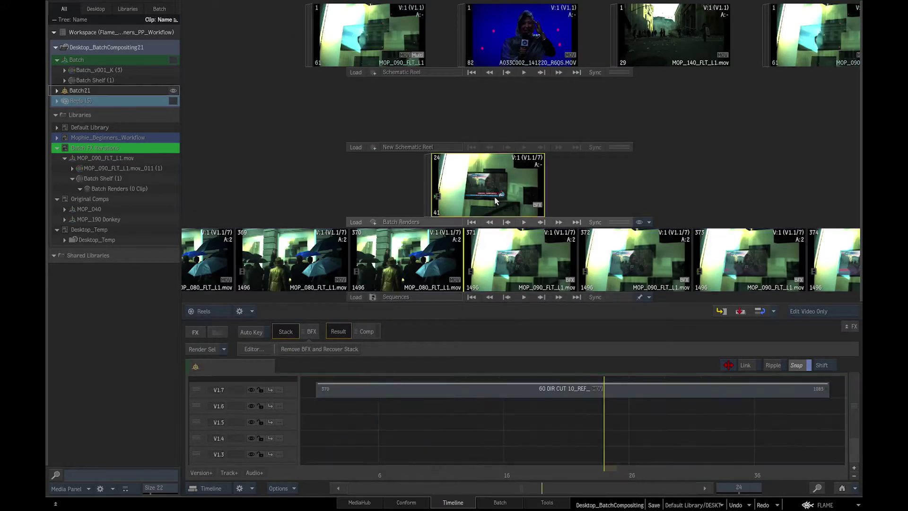
right_click(495, 197)
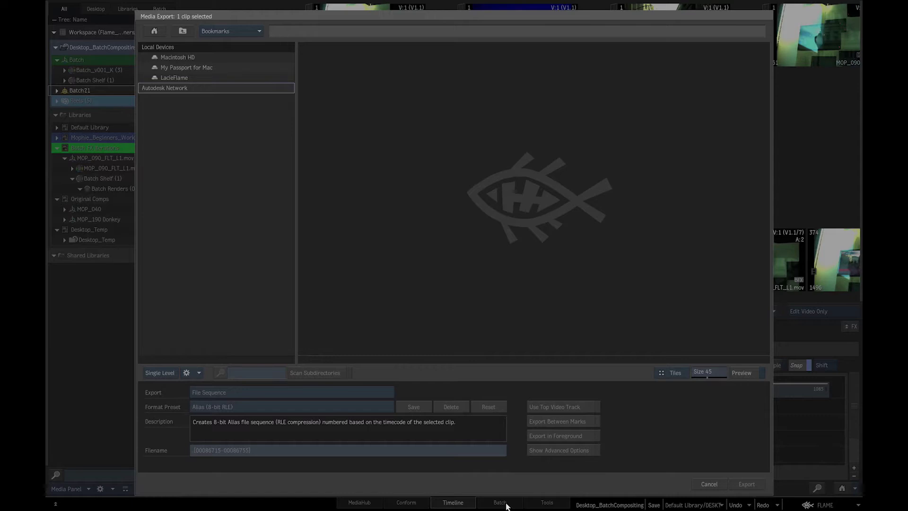
In My Passport for Mac > Flame_2017_Beginners_Workflow, add a new folder named Renders
click(195, 67)
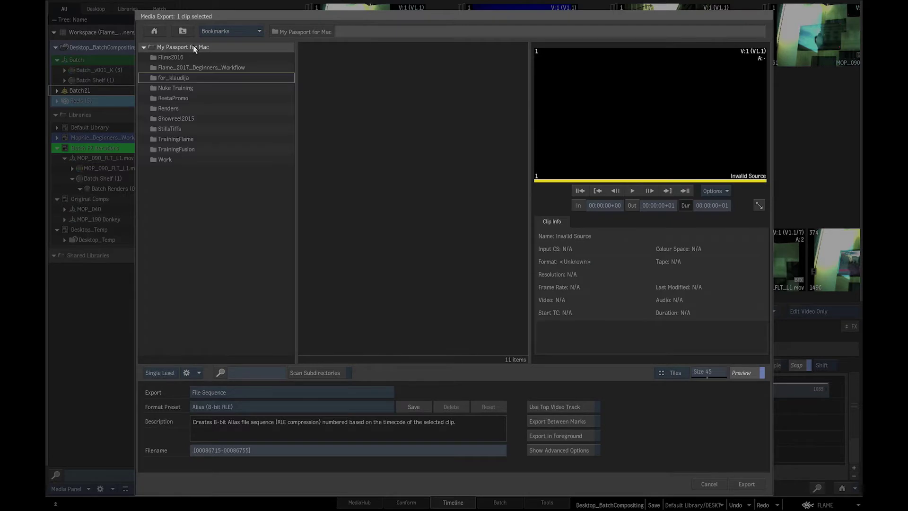
click(189, 66)
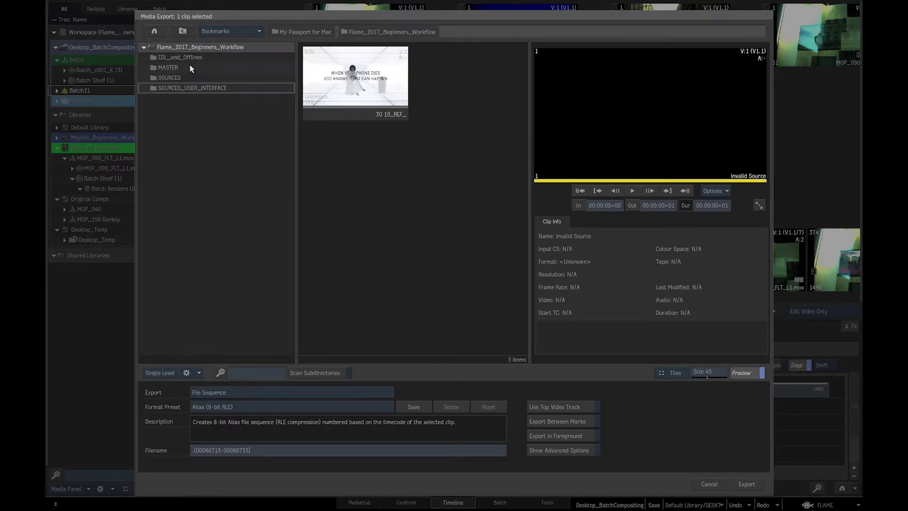
click(199, 372)
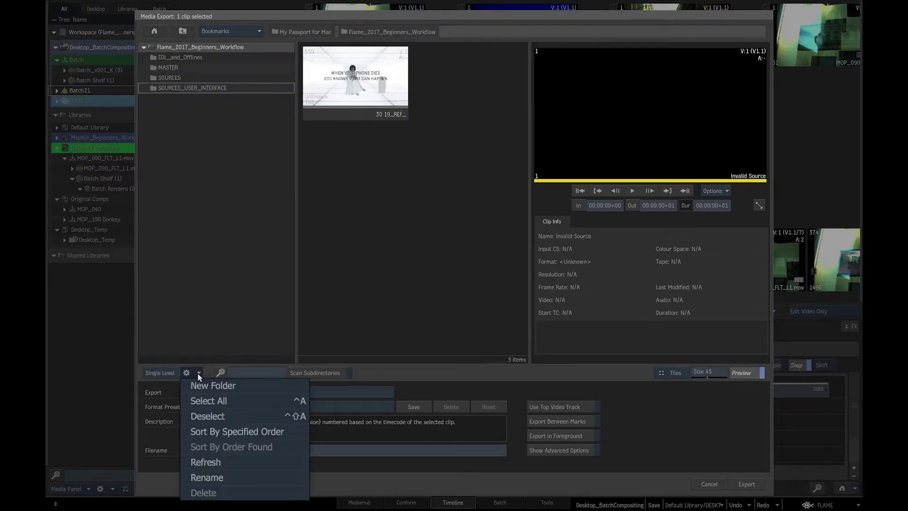
click(196, 388)
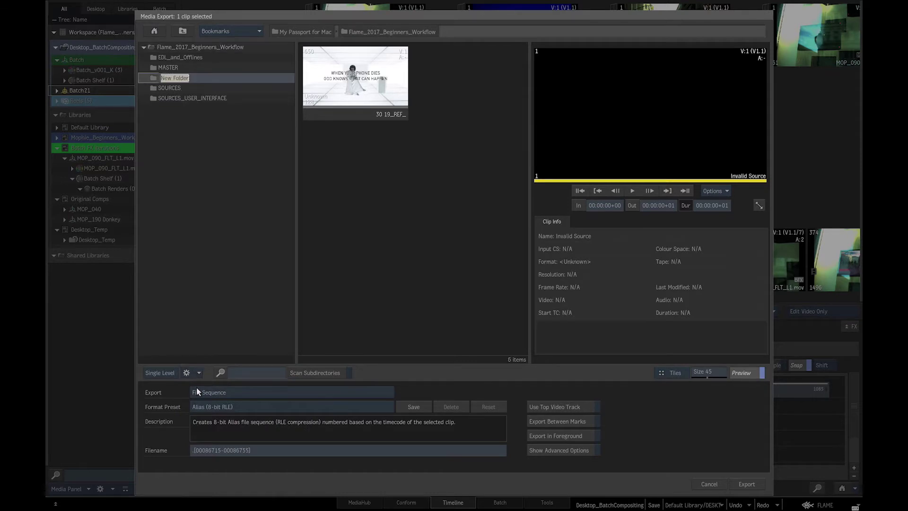
text(Renders)
key(Return)
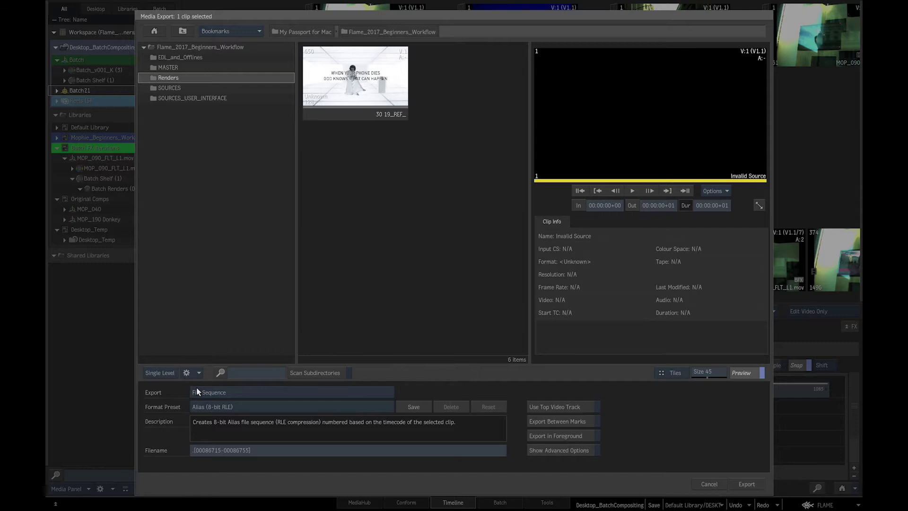
Set the export type to Movie with the Final Cut Pro (Apple ProRes 422 HQ) preset
click(225, 394)
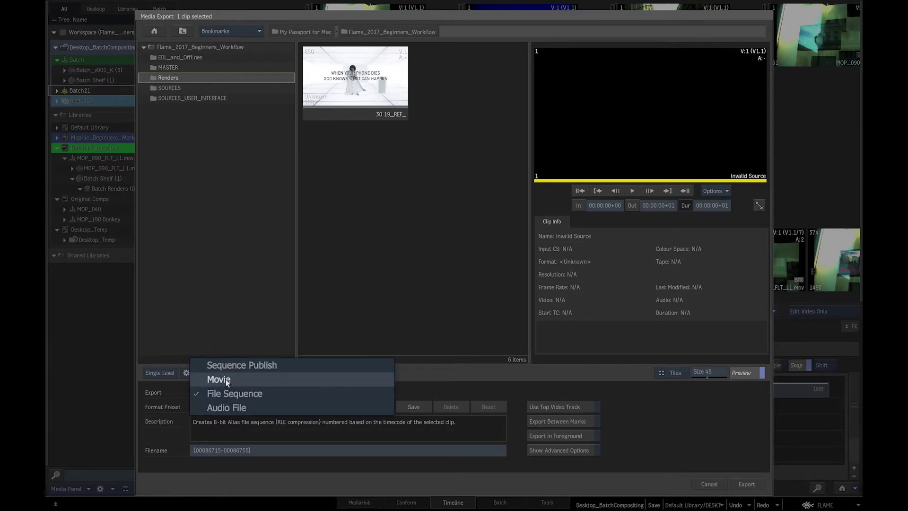
click(227, 380)
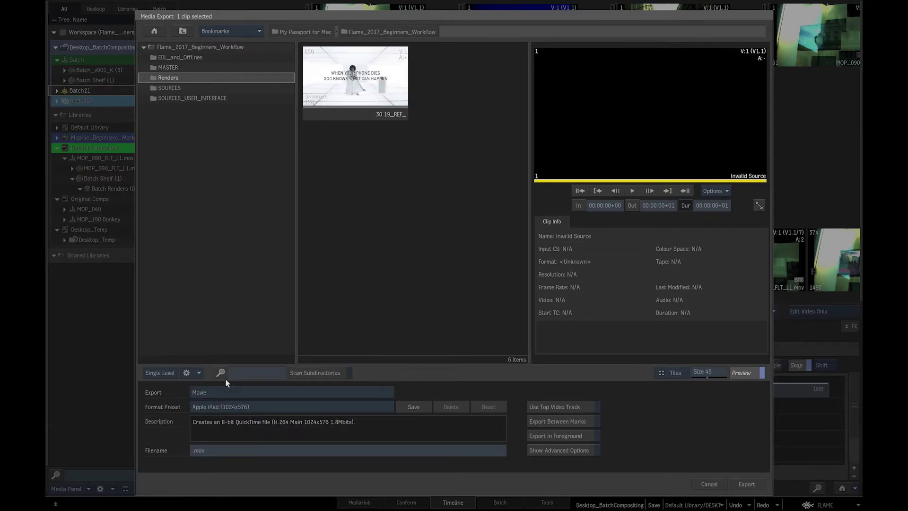
click(234, 411)
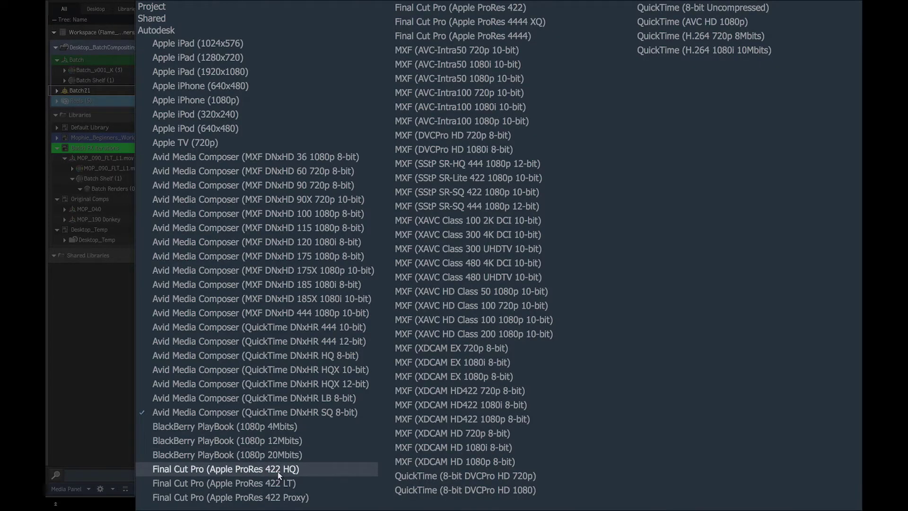
click(277, 472)
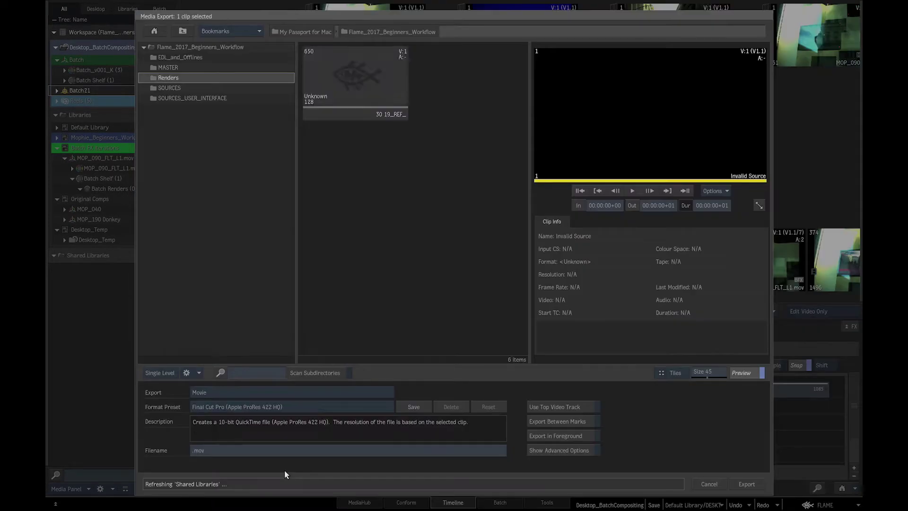
Name the output file Sh090_v001 and enable Export in Foreground
click(219, 451)
text(<name)
key(BackSpace)
key(BackSpace)
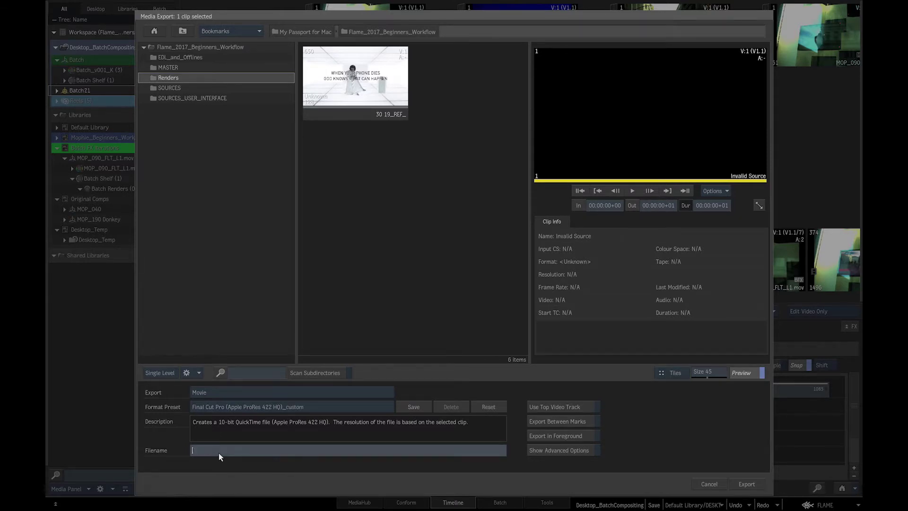
text(Sh090_v001)
key(Return)
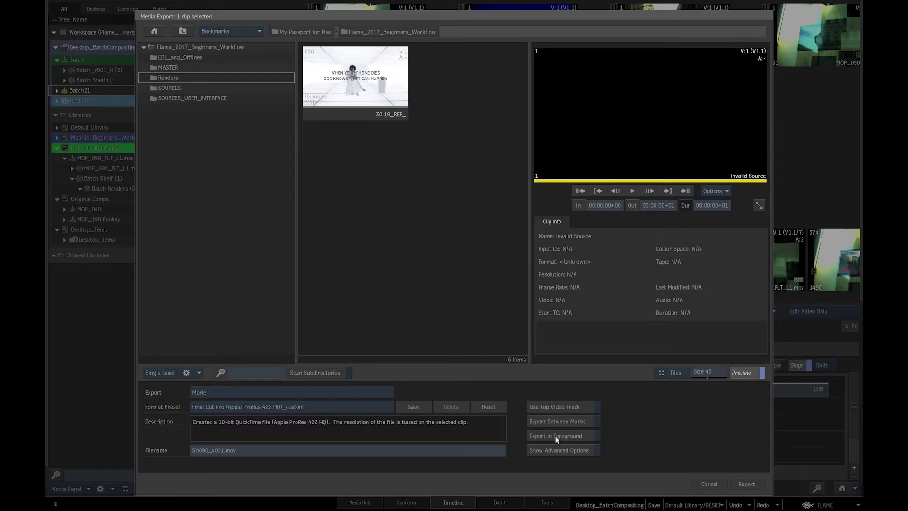
click(556, 436)
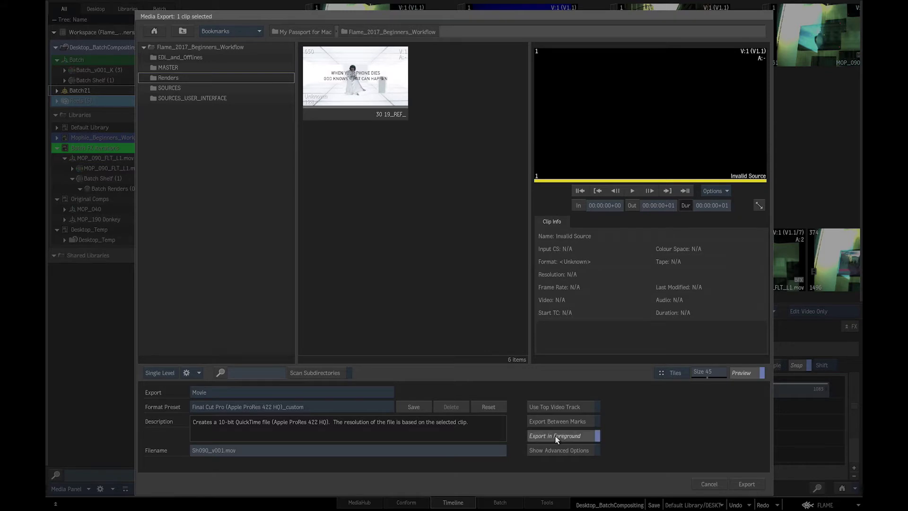
Export Sh090_v001 to Renders, then import it from MediaHub into the Batch Renders reel
click(746, 484)
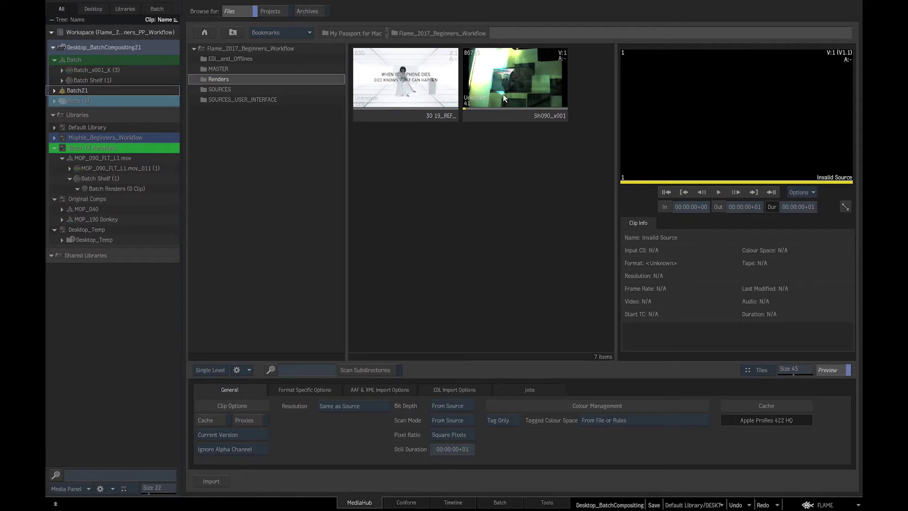
click(504, 98)
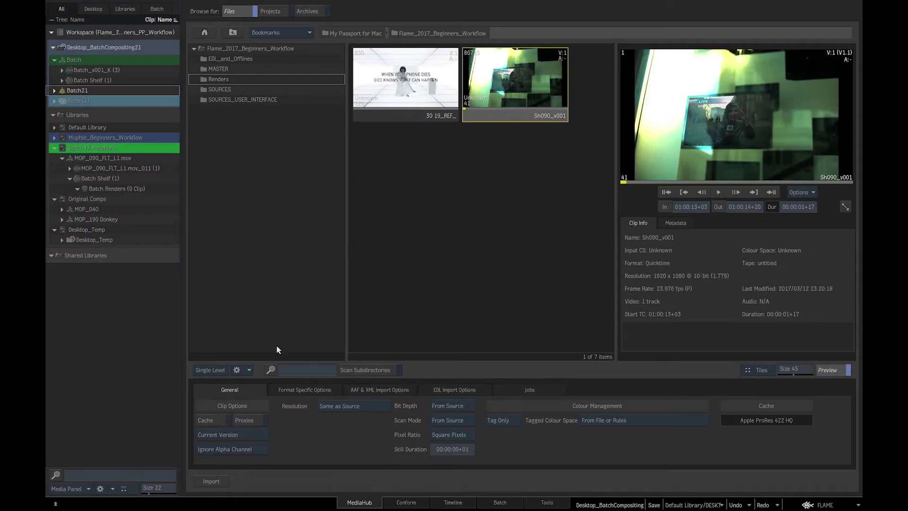
click(211, 480)
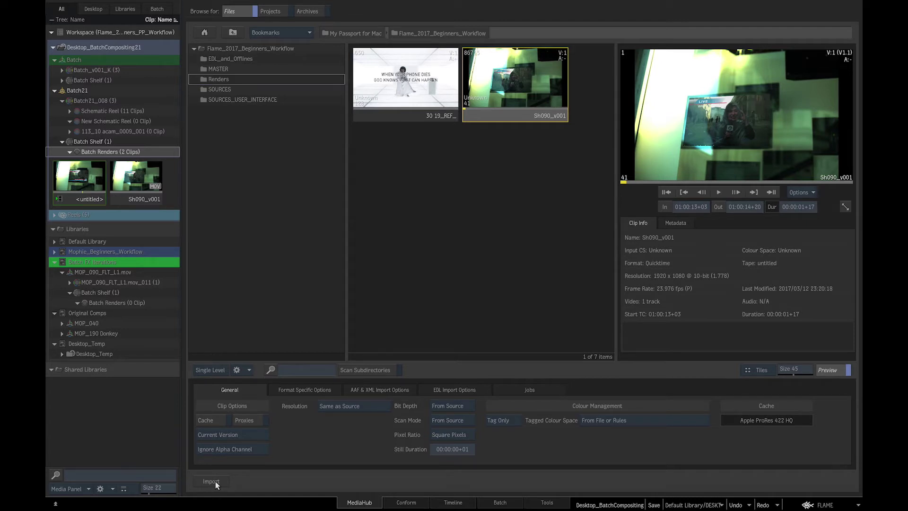
Browse Archives on the LacieFlame drive and create a new folder named Archivea
click(307, 12)
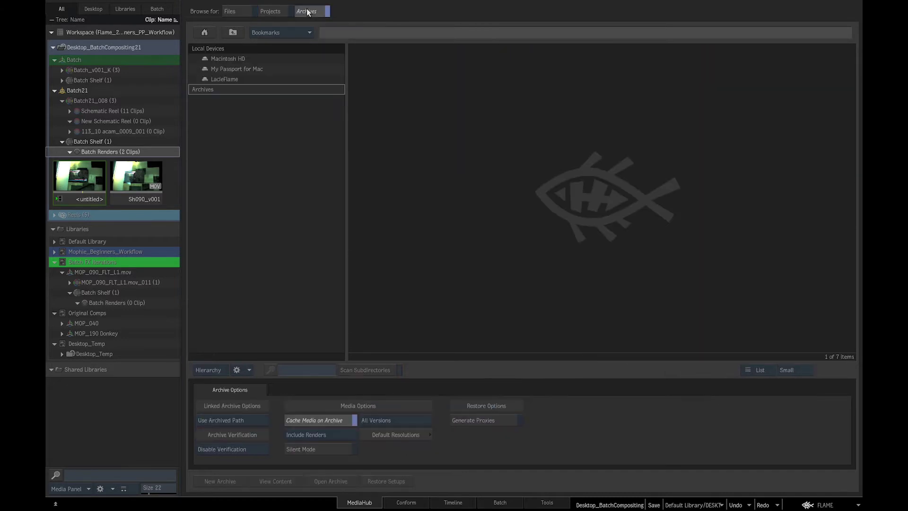
click(245, 79)
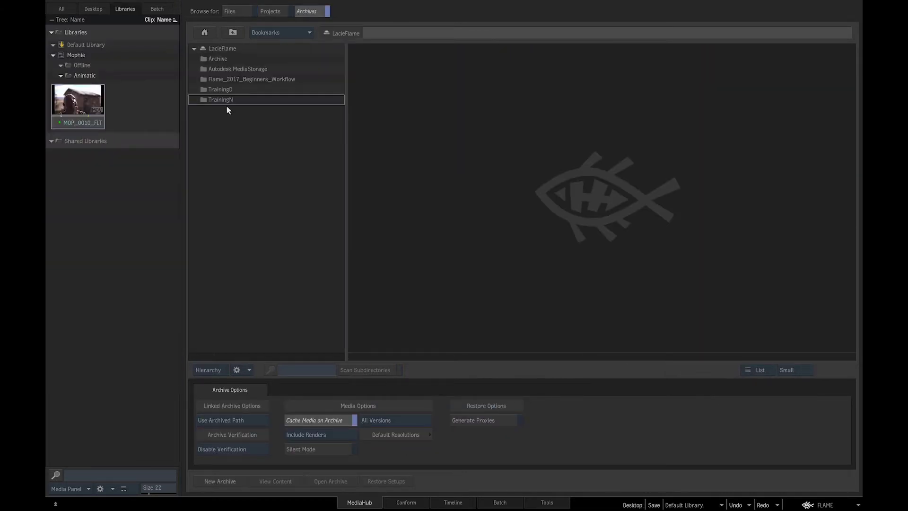
click(232, 370)
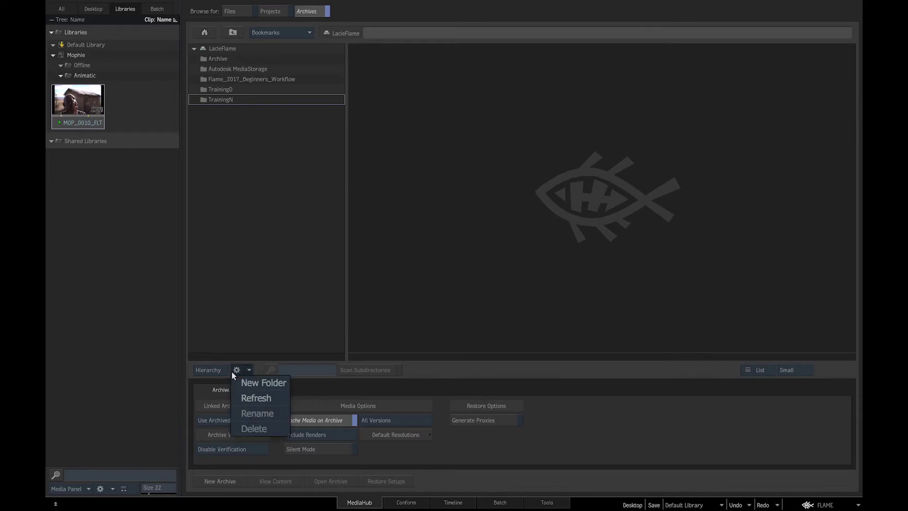
click(244, 382)
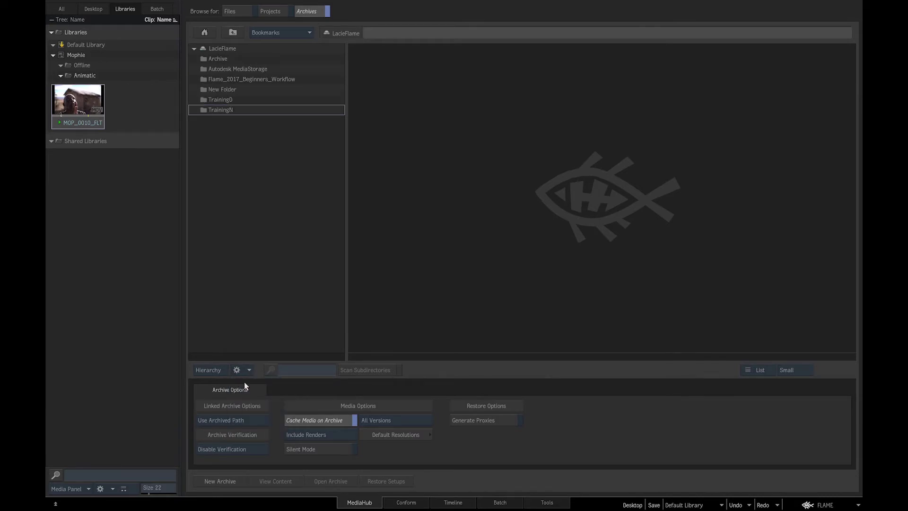
double_click(230, 89)
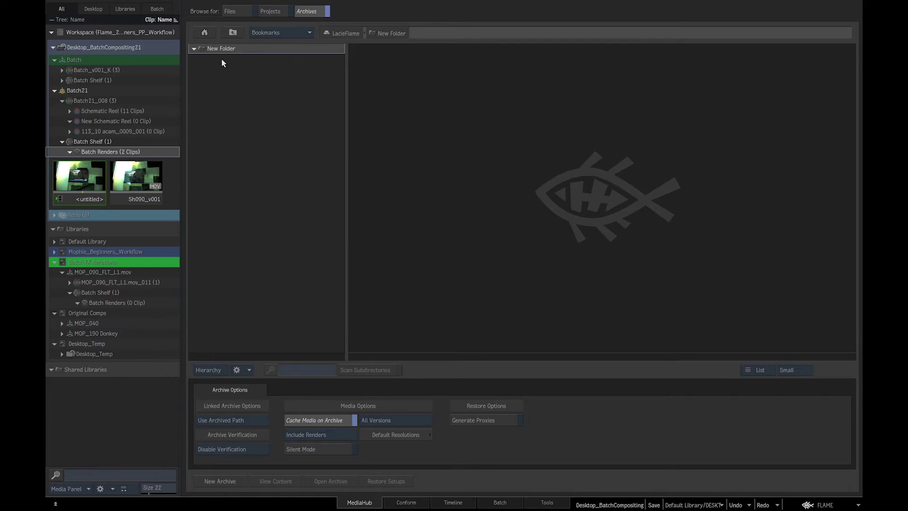
click(218, 49)
text(Archivea)
key(Return)
click(230, 421)
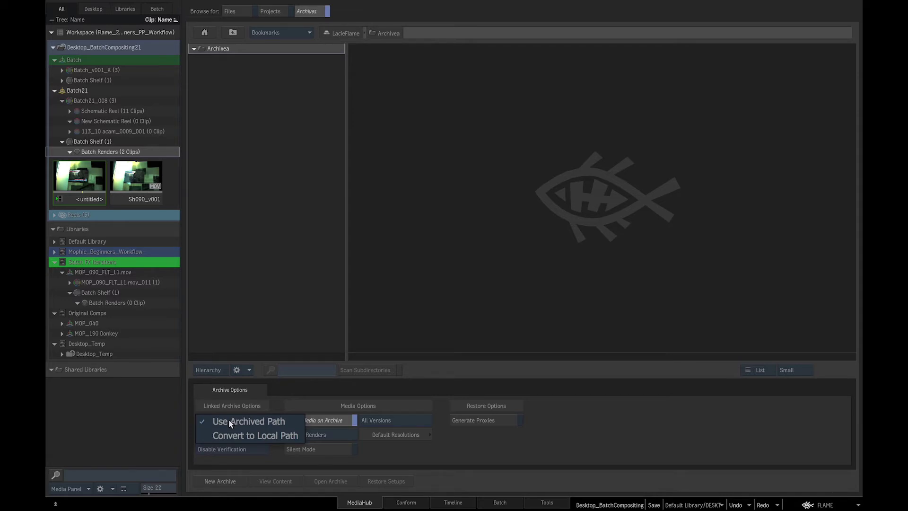
click(228, 419)
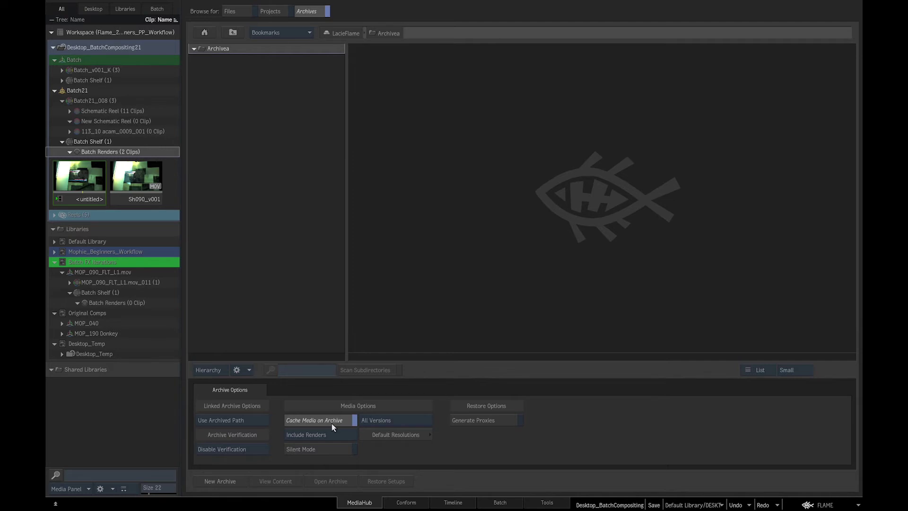
click(330, 435)
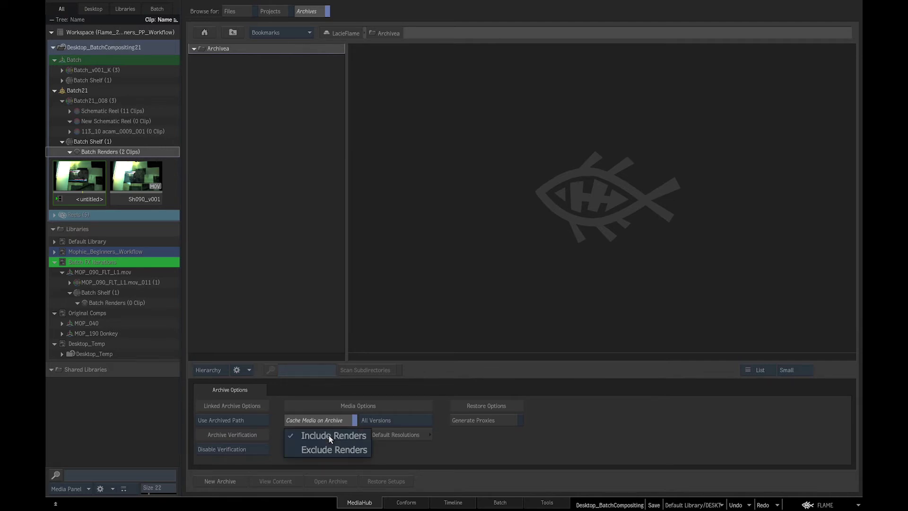
click(330, 437)
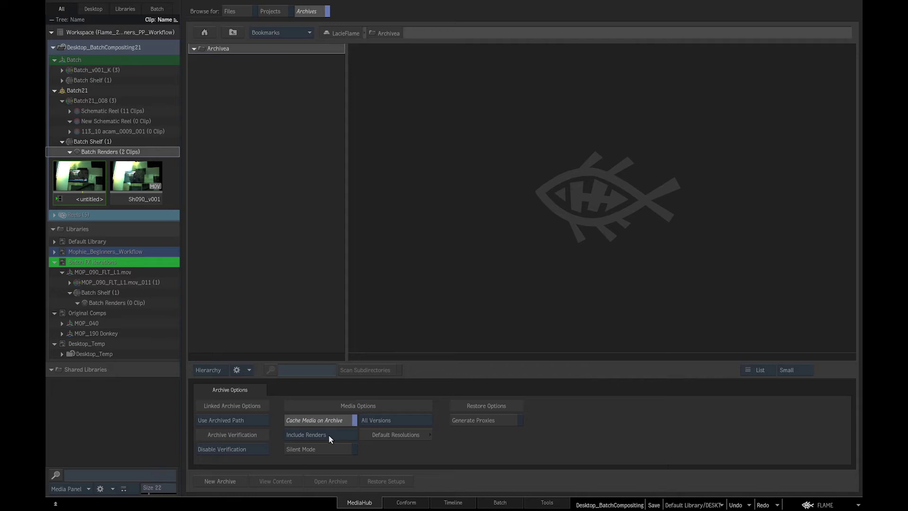
Create Flame_2017_Beginners_PP_Workflow_Archive with Limit File Size left at 1GB (Default)
click(222, 480)
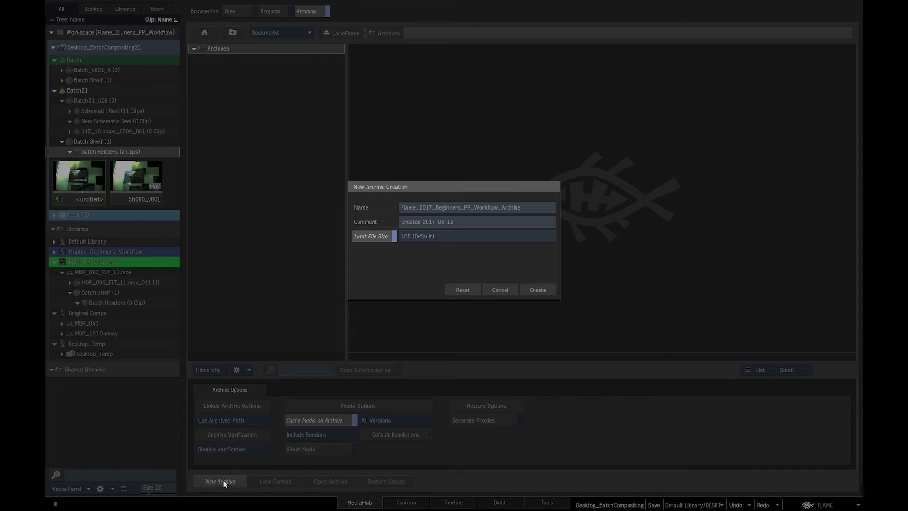
click(419, 236)
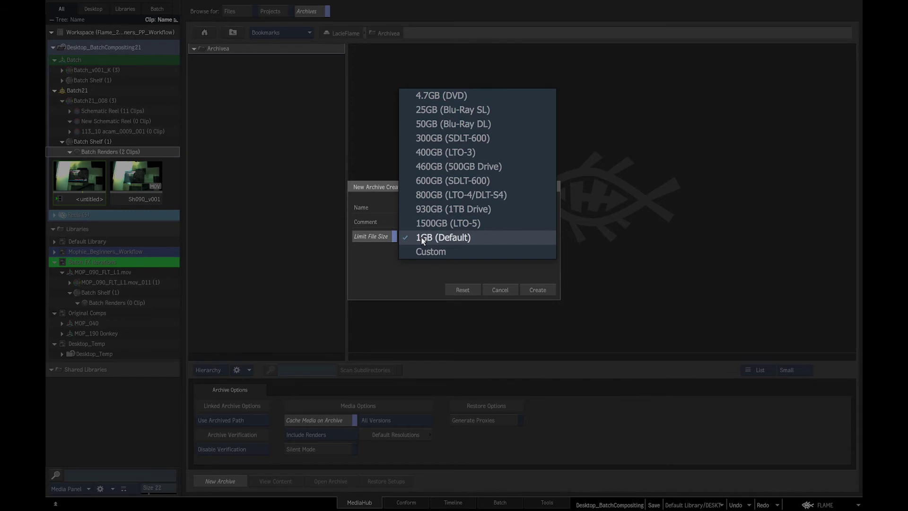
click(423, 239)
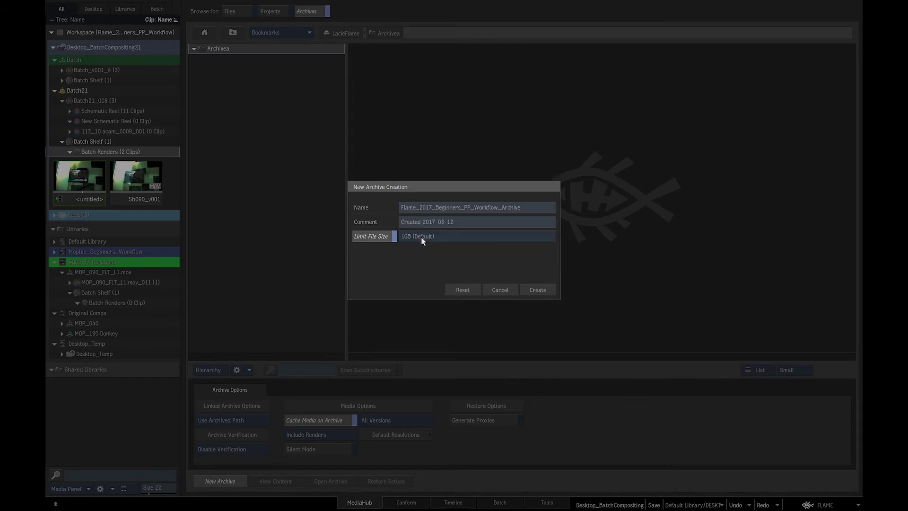
click(546, 290)
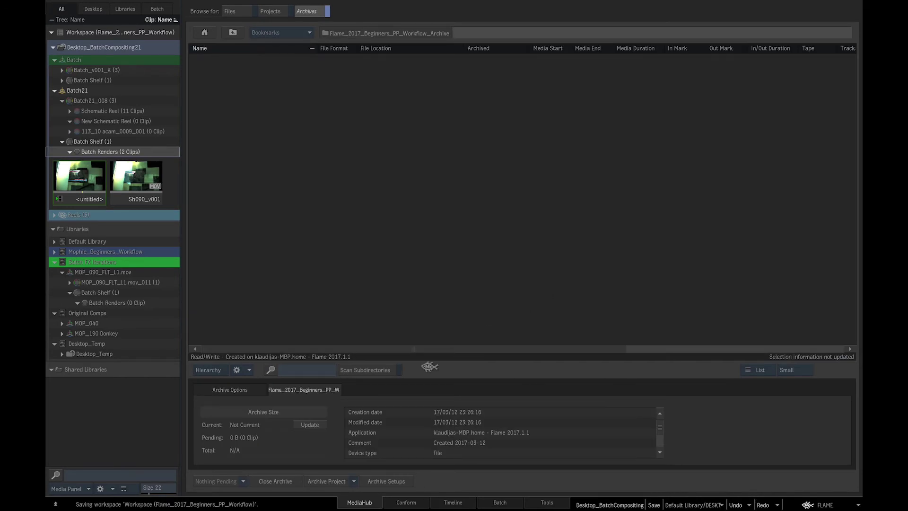
Archive the project into the new archive, continuing past the 273.89 GB space requirement
click(331, 480)
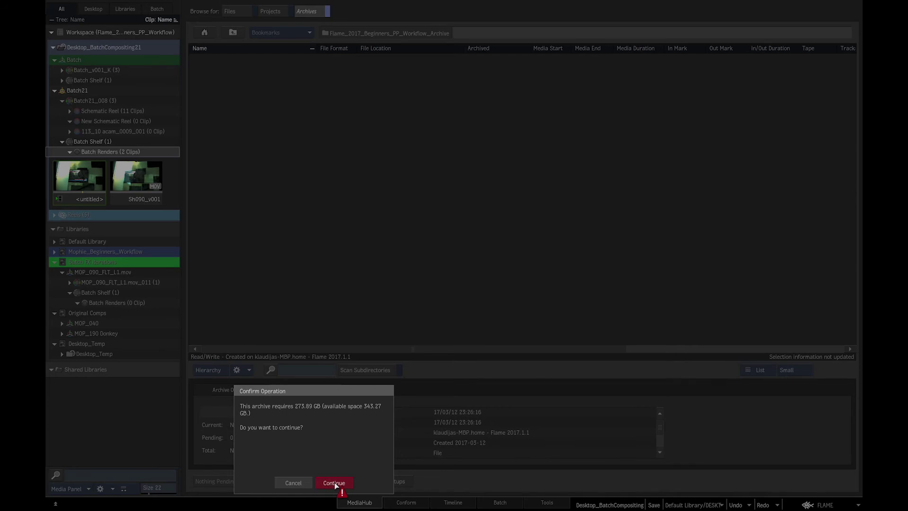
click(335, 483)
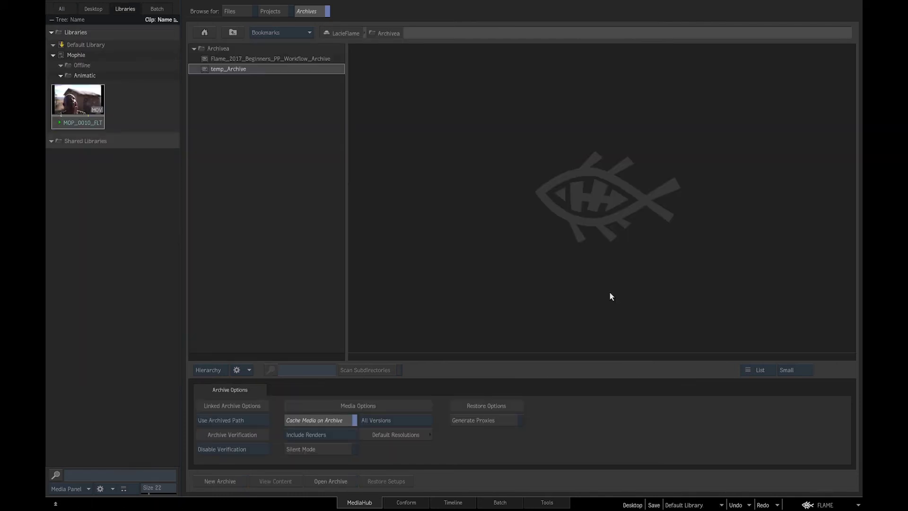
In Project and User Settings, load Flame_2017_Beginners_PP_Workflow, then select the temp project
click(820, 505)
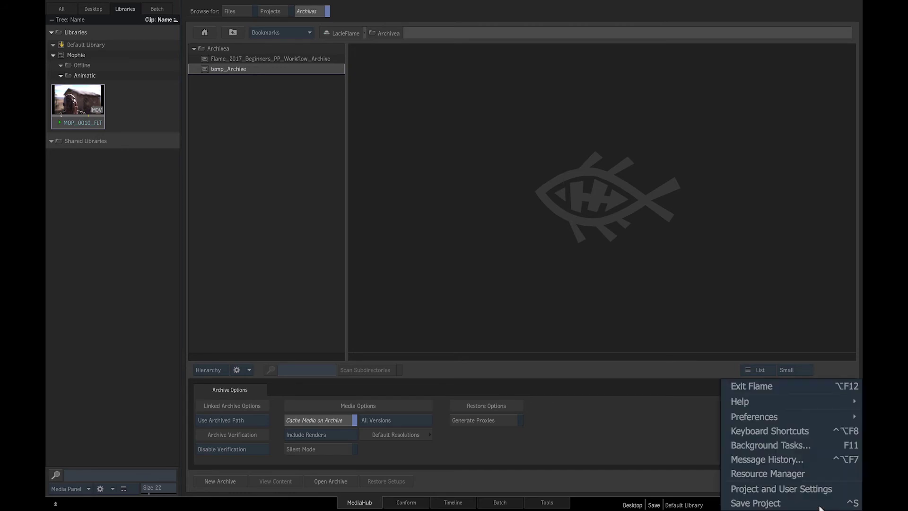
click(813, 489)
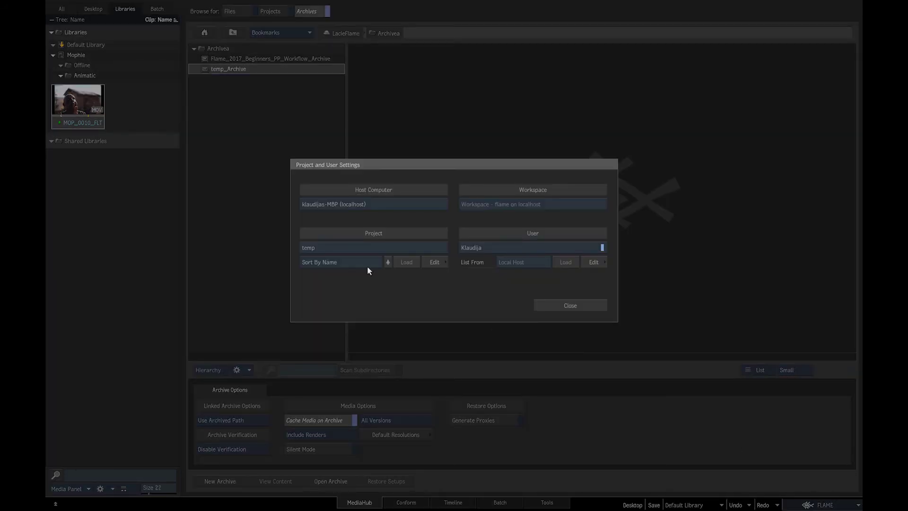
click(365, 248)
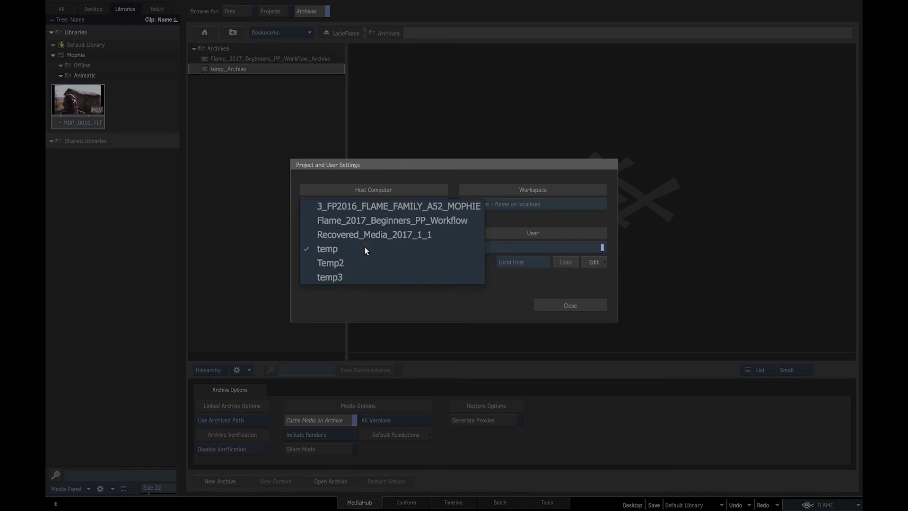
click(365, 220)
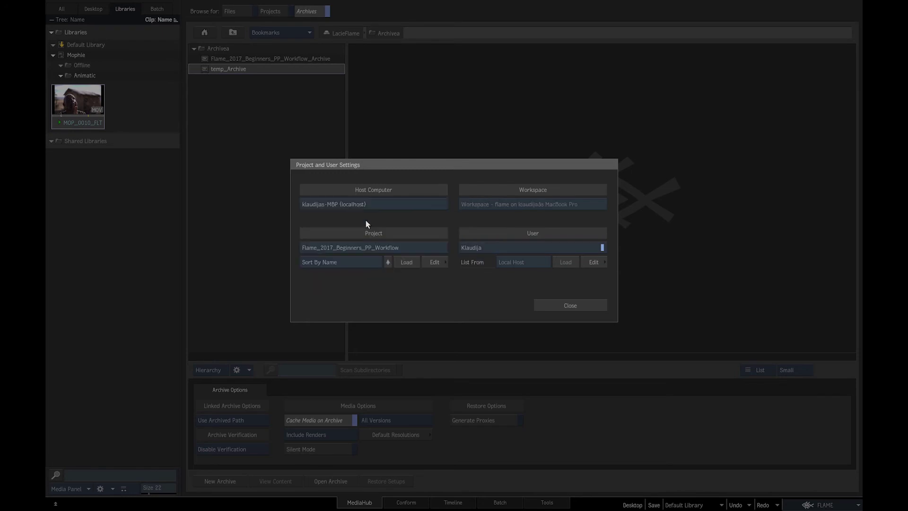
click(405, 263)
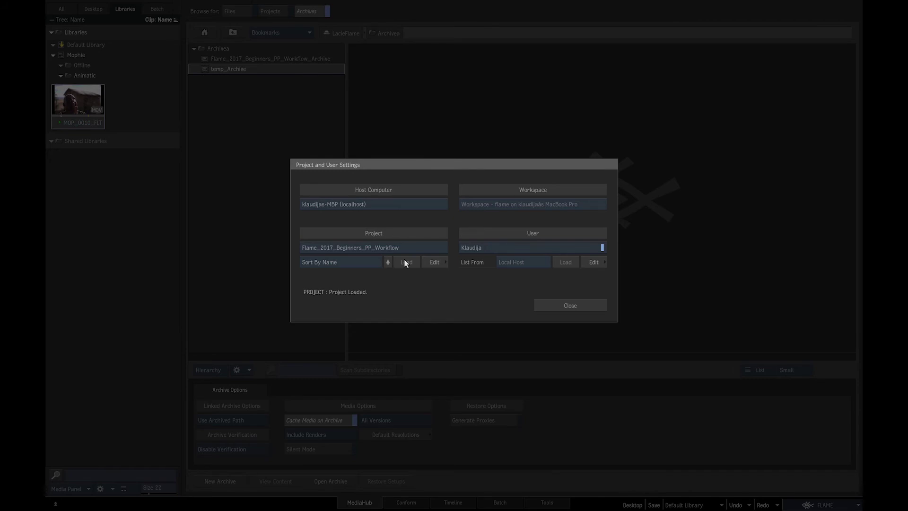
click(407, 248)
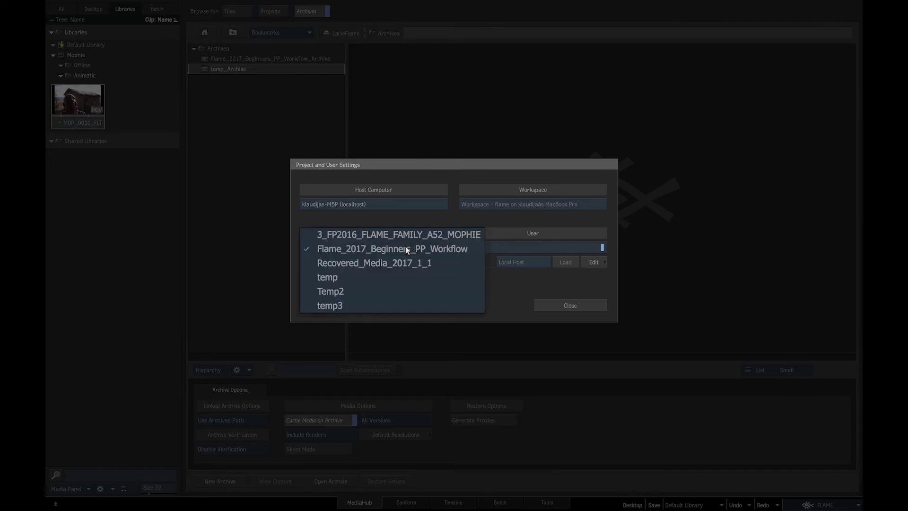
click(394, 283)
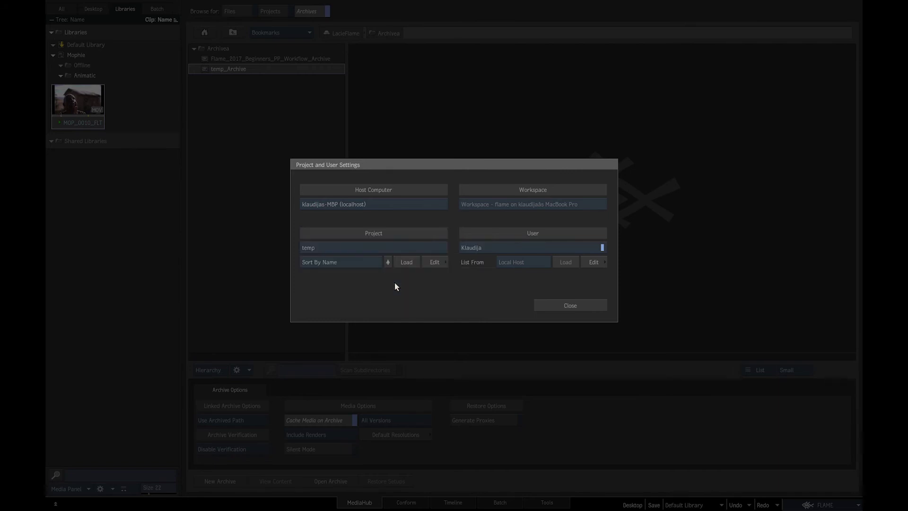
Delete the temp project via Modify Project > Delete Project, then reselect Flame_2017_Beginners_PP_Workflow
click(435, 261)
click(356, 404)
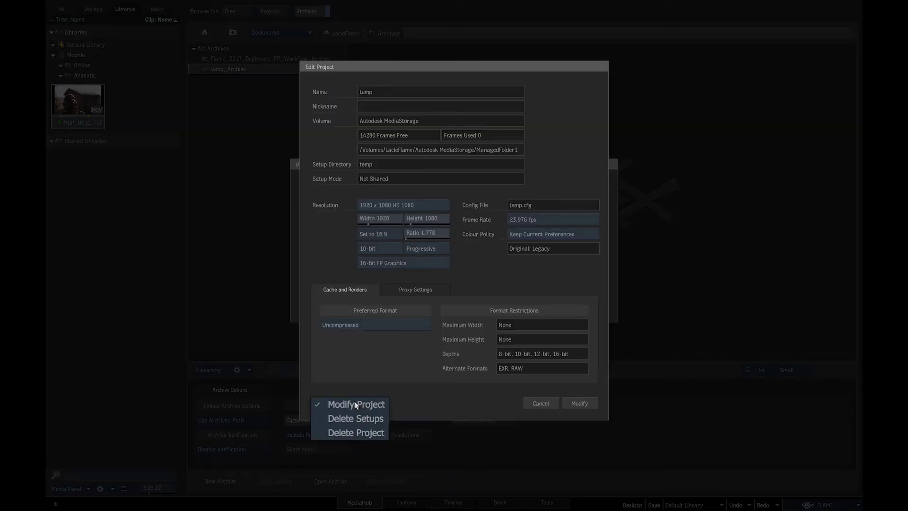
click(353, 433)
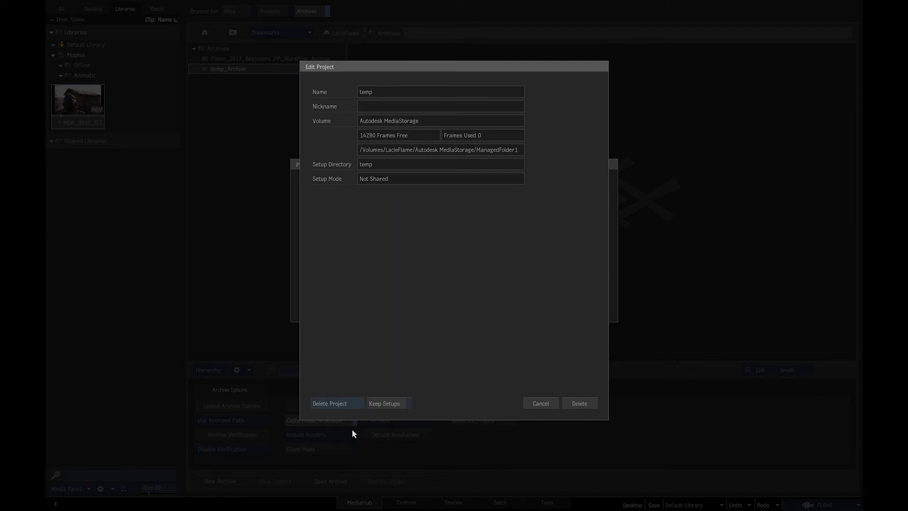
click(582, 403)
click(582, 401)
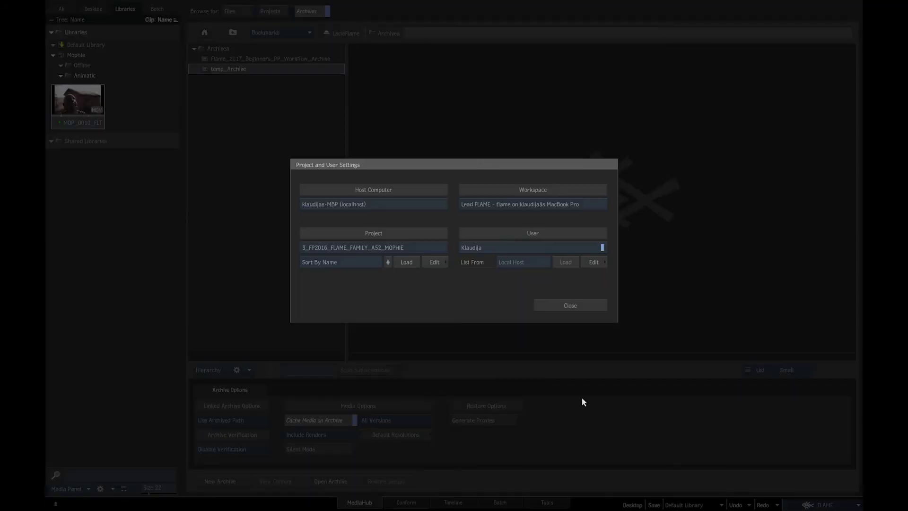
click(433, 246)
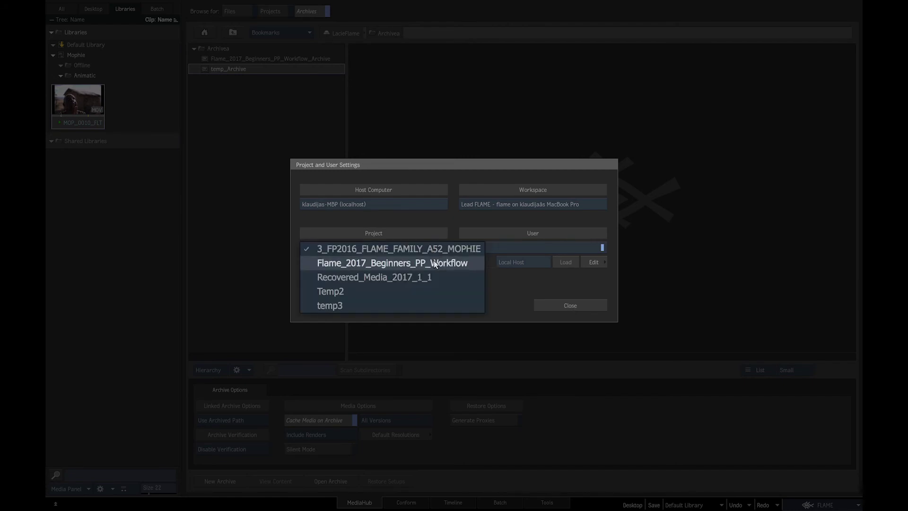
click(406, 263)
Open temp_Archive from the Archivea folder and restore the temp project from its archive session
click(571, 305)
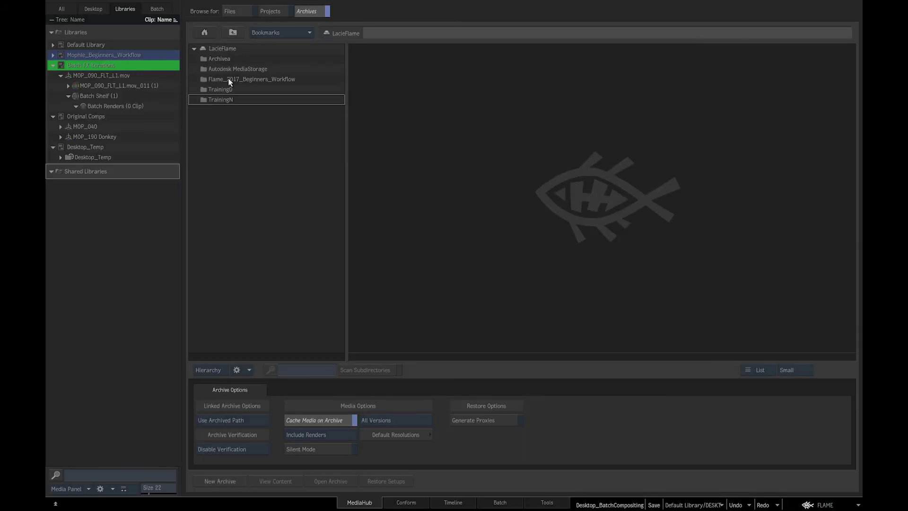
double_click(228, 59)
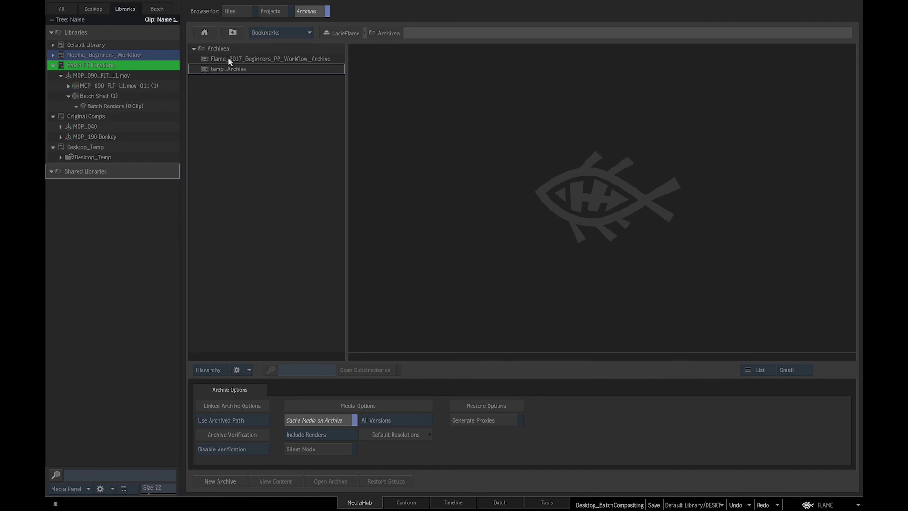
click(230, 71)
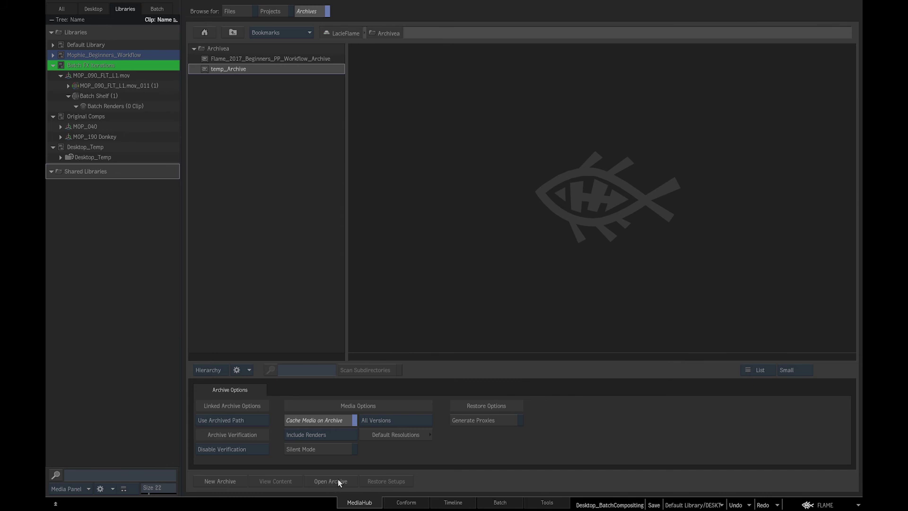
click(338, 481)
double_click(244, 69)
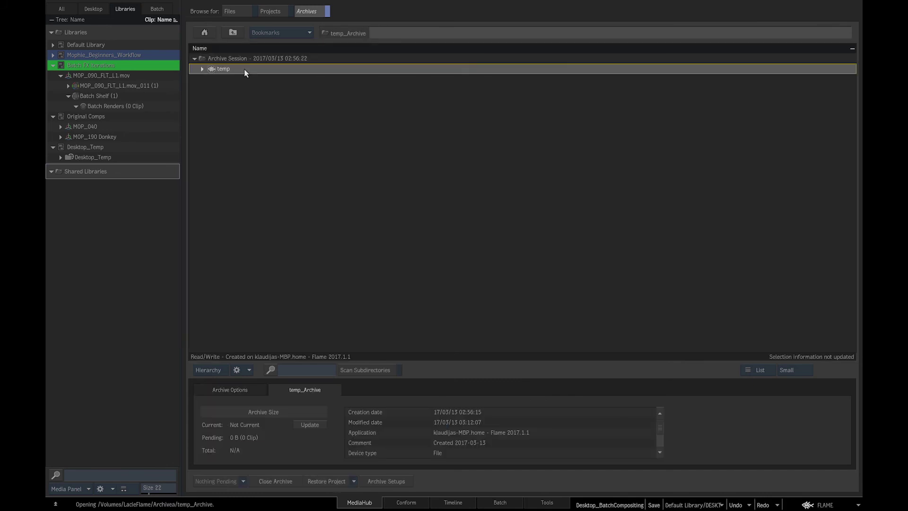
click(326, 481)
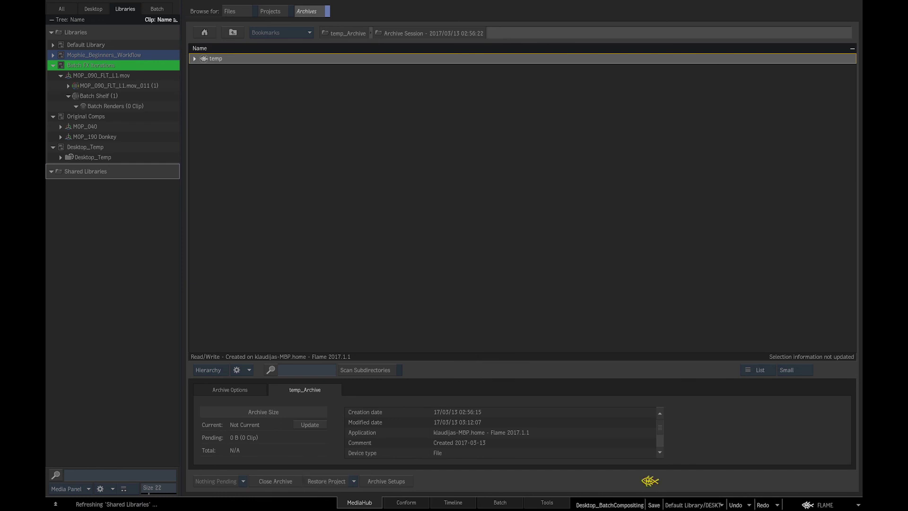
Load the restored 'temp' project from Project and User Settings, bringing back its Mophie library
click(811, 507)
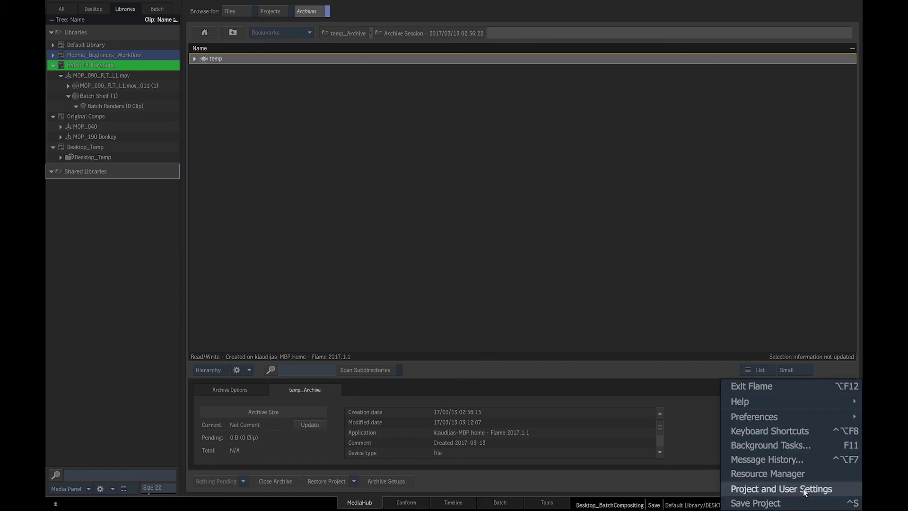
click(804, 489)
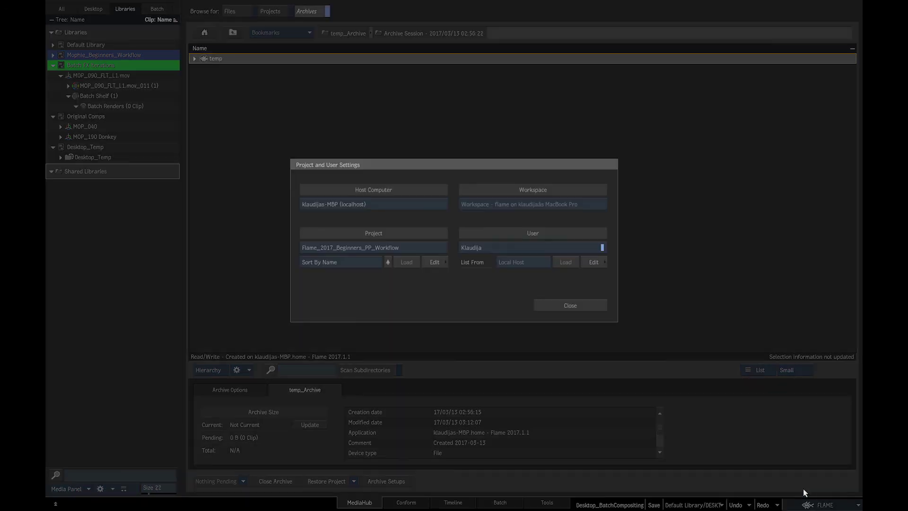
click(431, 244)
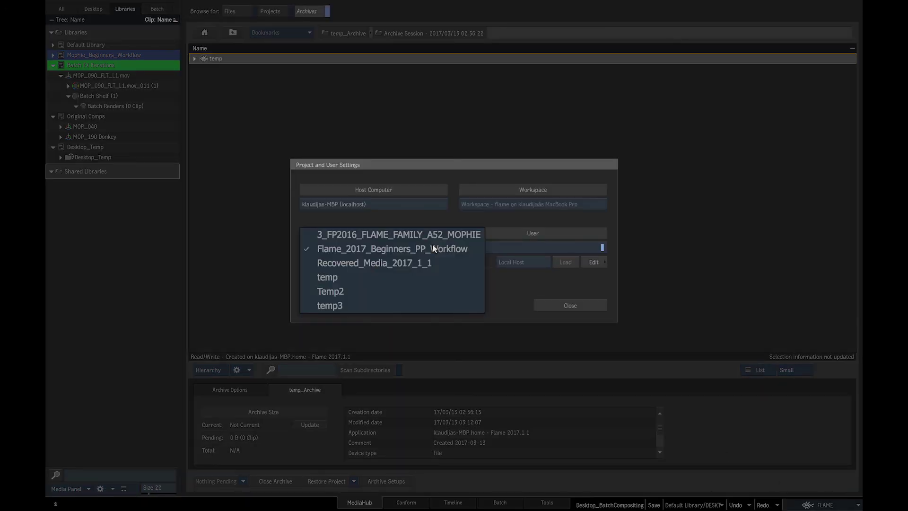
click(425, 277)
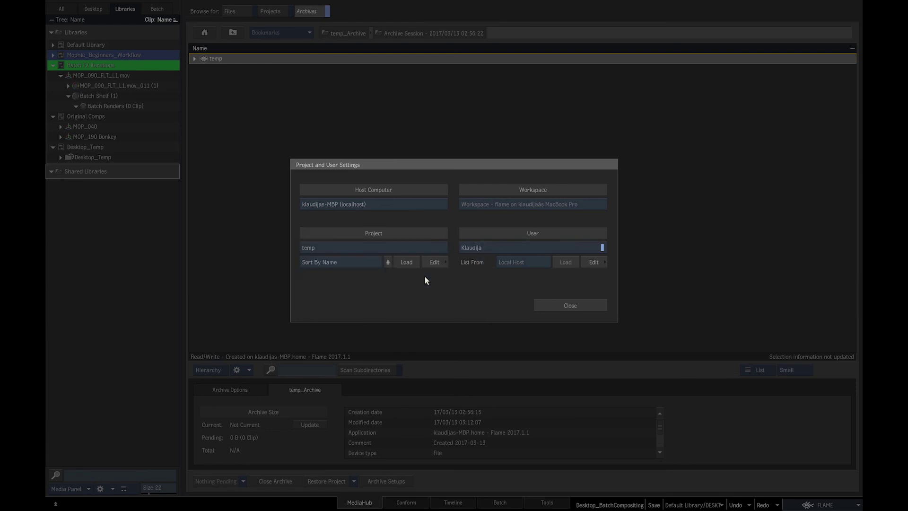
click(408, 261)
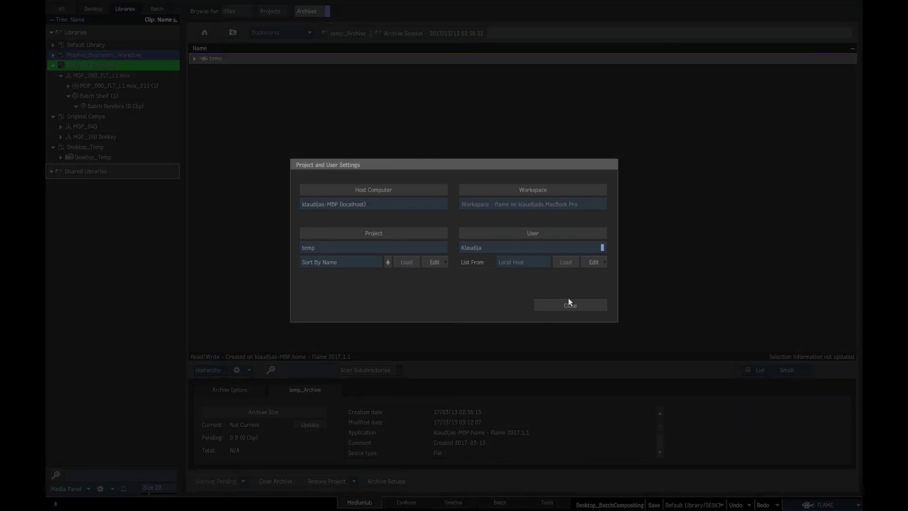
click(570, 306)
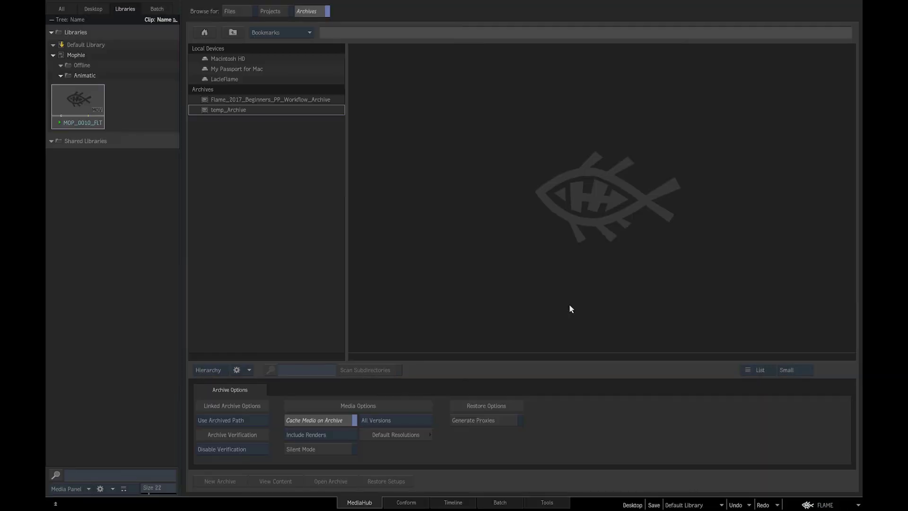